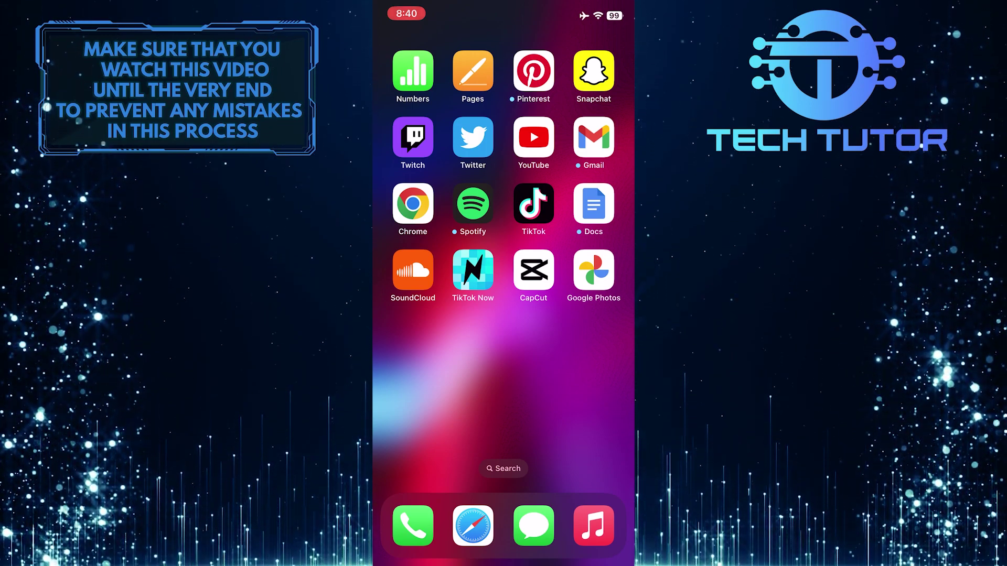
Step: Launch Twitter and reach Settings and privacy through the avatar menu's Settings and Support section
{"action": "left_click", "coordinate": [473, 138]}
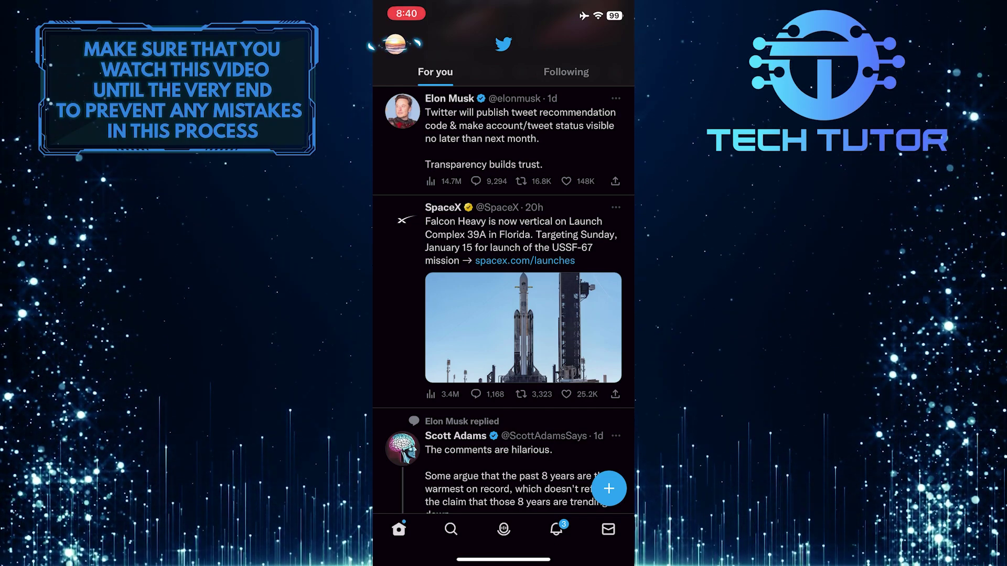
{"action": "left_click", "coordinate": [396, 44]}
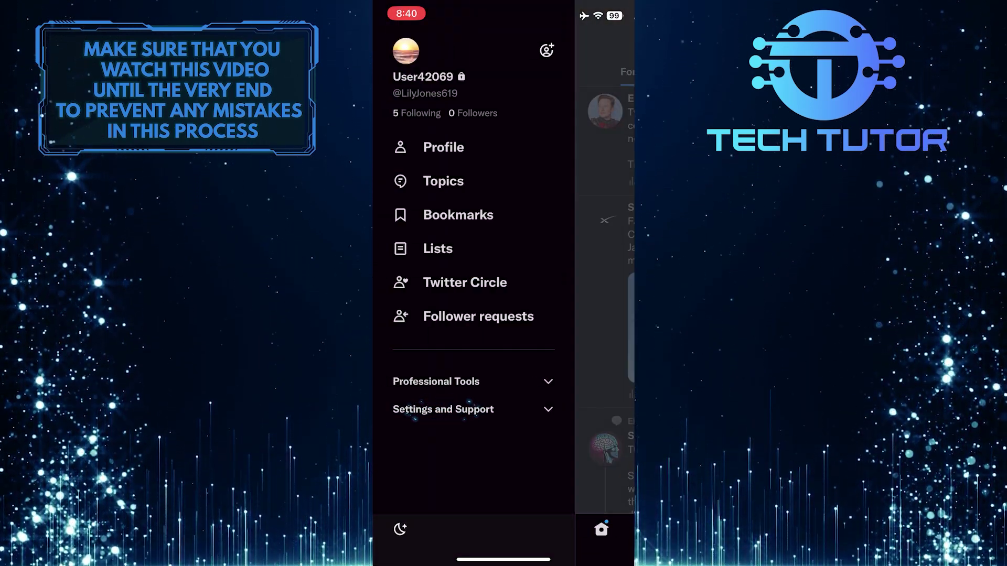
{"action": "left_click", "coordinate": [443, 409]}
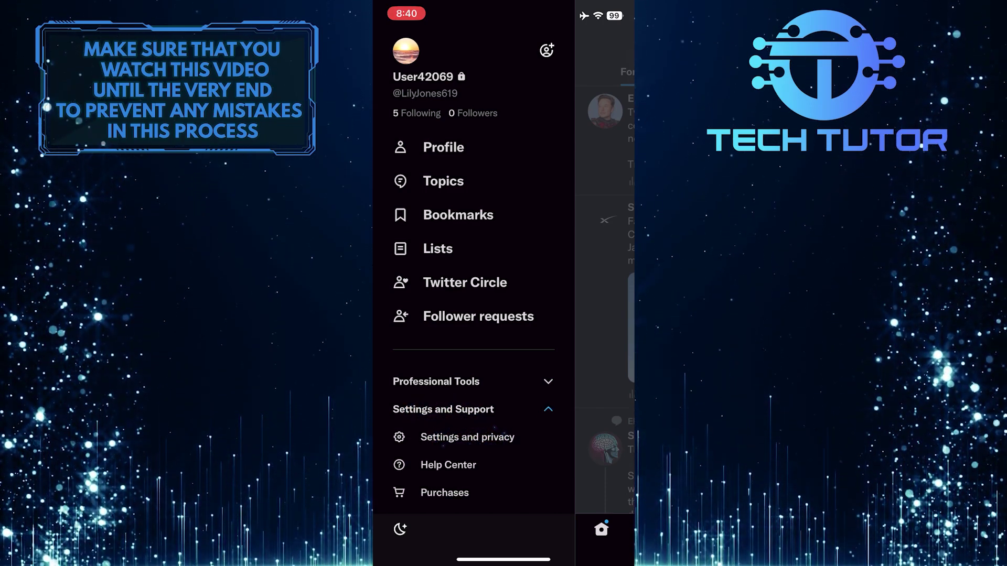
{"action": "left_click", "coordinate": [467, 436]}
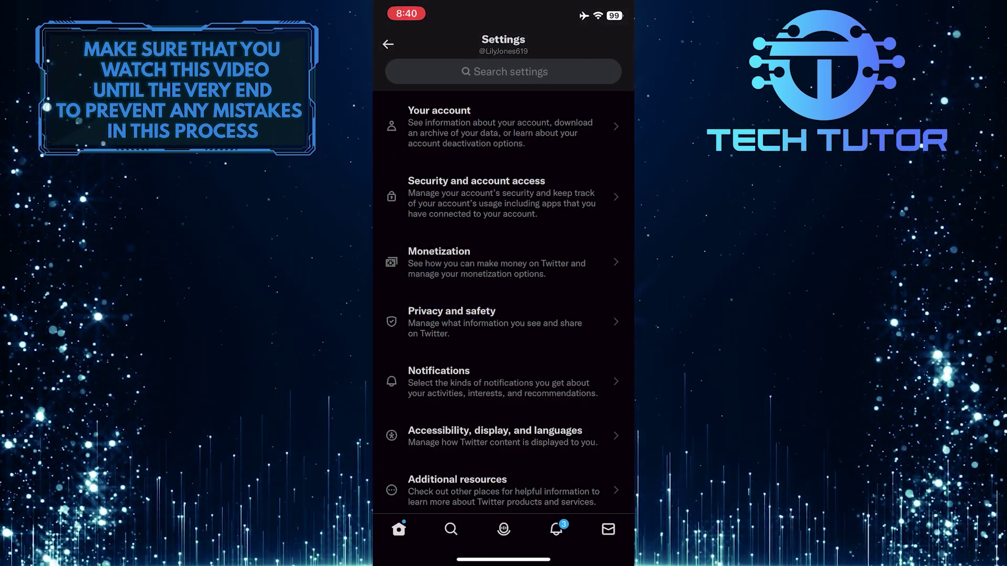
Step: Go to Privacy and safety, then Audience and tagging, where Protect your Tweets is on
{"action": "left_click", "coordinate": [451, 321]}
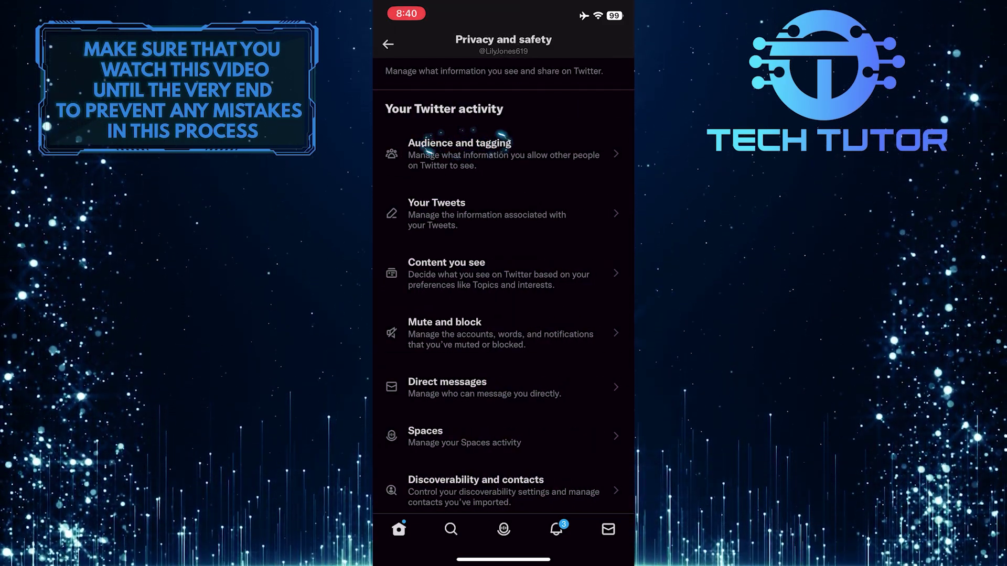
{"action": "left_click", "coordinate": [460, 154]}
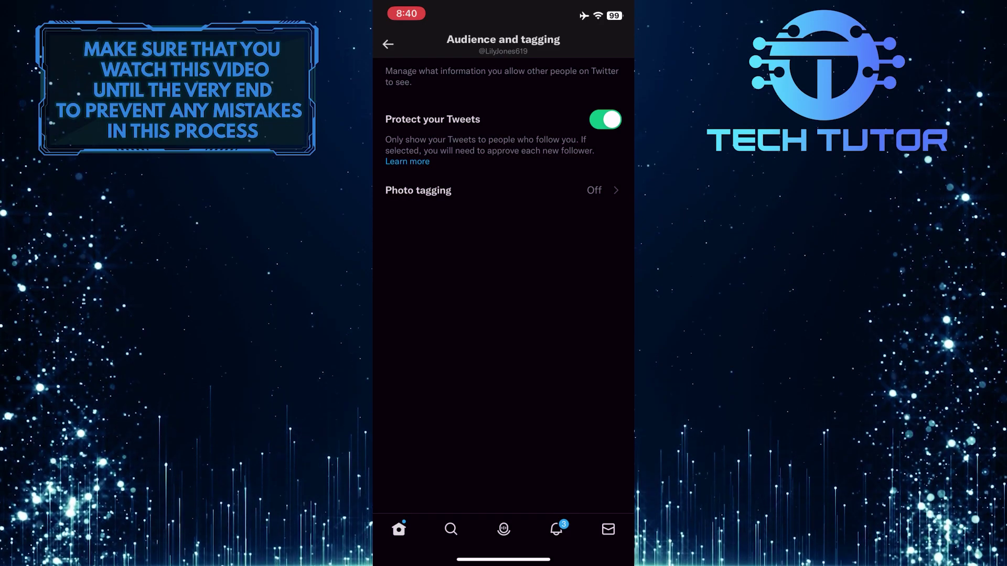
Step: Switch Protect your Tweets off so the account's tweets are public
{"action": "left_click", "coordinate": [605, 118]}
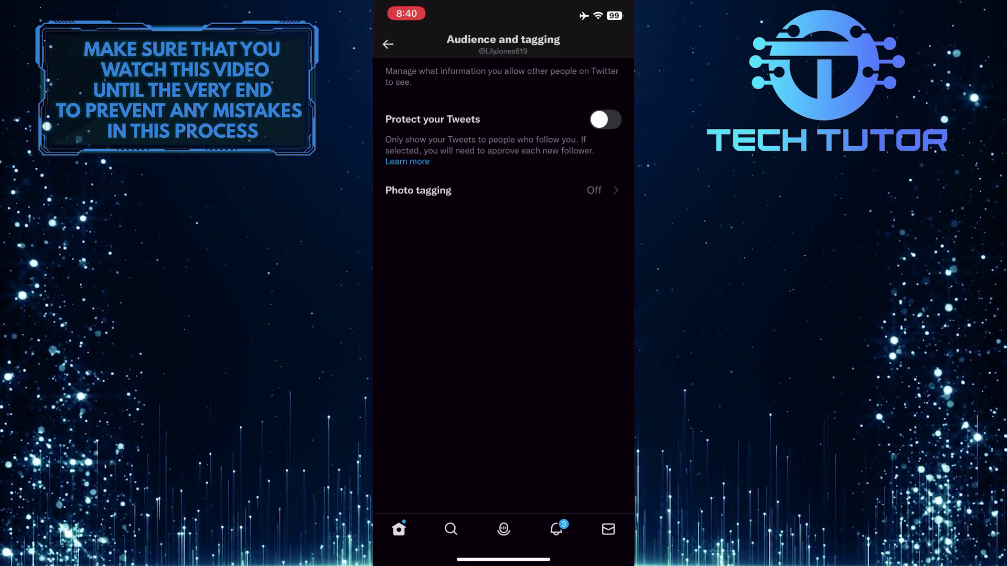